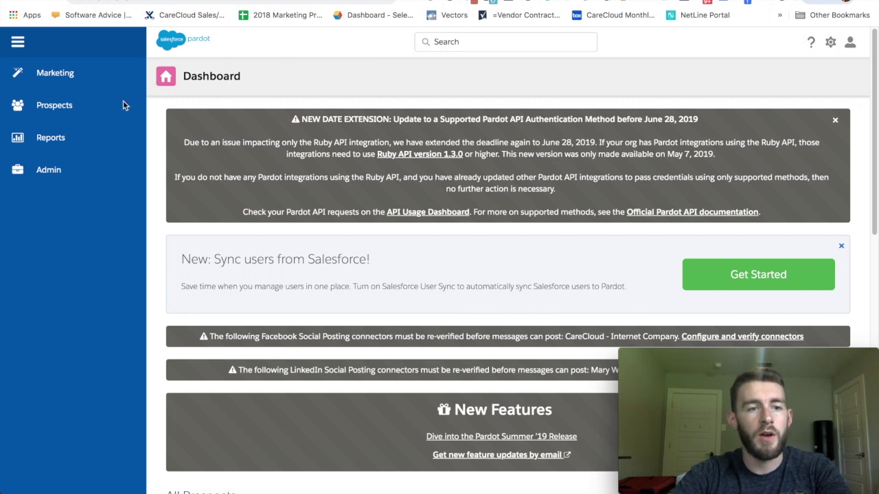
- Add a new form handler named 'Test Form Hanlder' from the Form Handlers list
{"action": "mouse_move", "coordinate": [69, 73]}
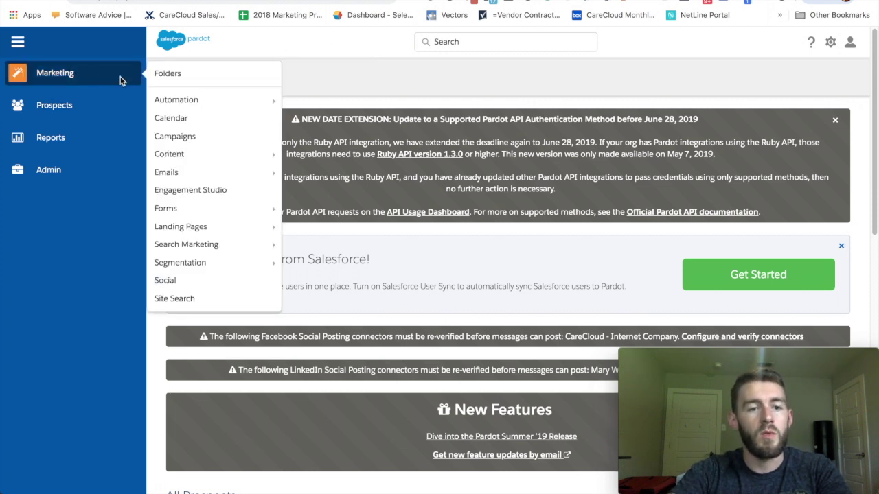
{"action": "mouse_move", "coordinate": [190, 213]}
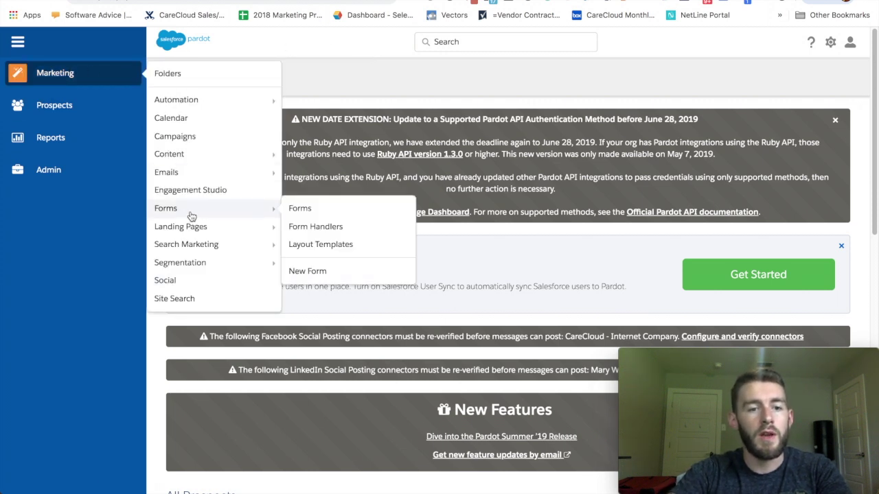
{"action": "left_click", "coordinate": [313, 228]}
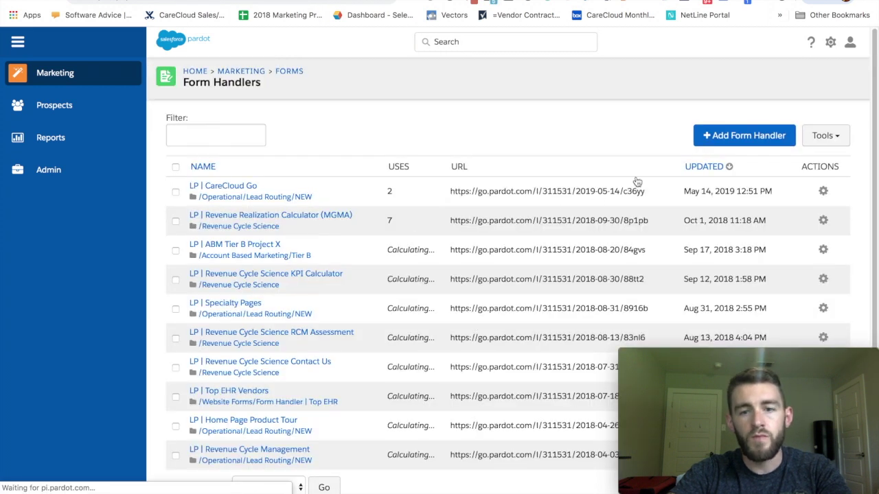
{"action": "left_click", "coordinate": [707, 138]}
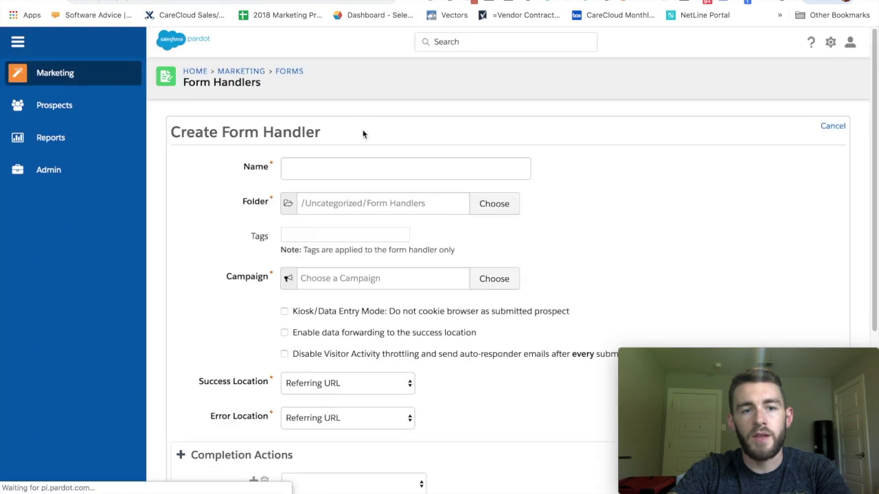
{"action": "left_click", "coordinate": [321, 171]}
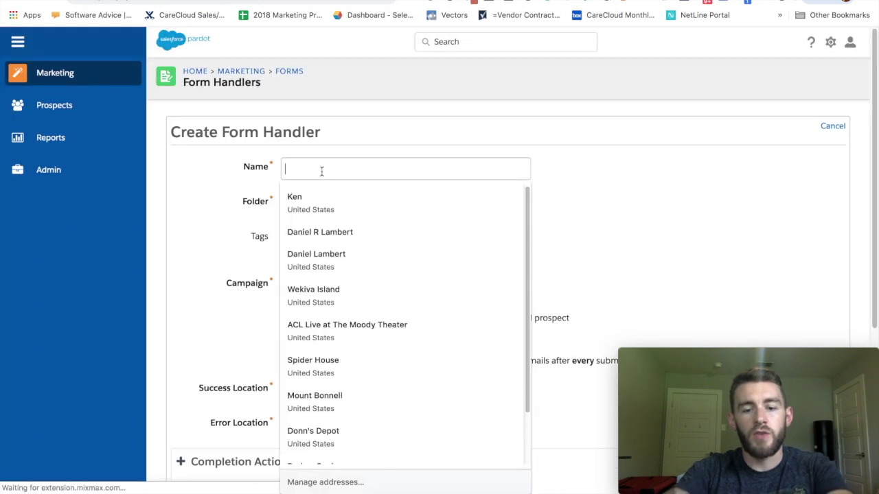
{"action": "type", "text": "Test Form Hanlder"}
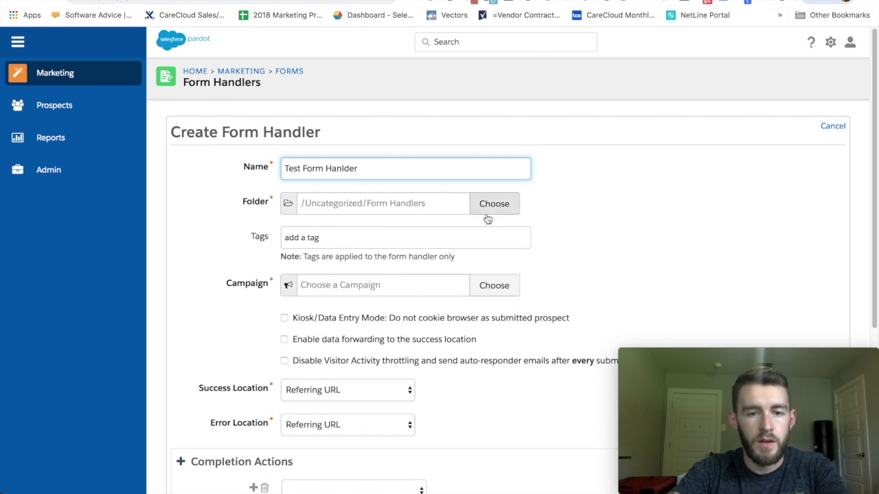
- Search campaigns for 'test' and assign Testing Campaign to the form handler
{"action": "left_click", "coordinate": [494, 285]}
{"action": "left_click", "coordinate": [329, 160]}
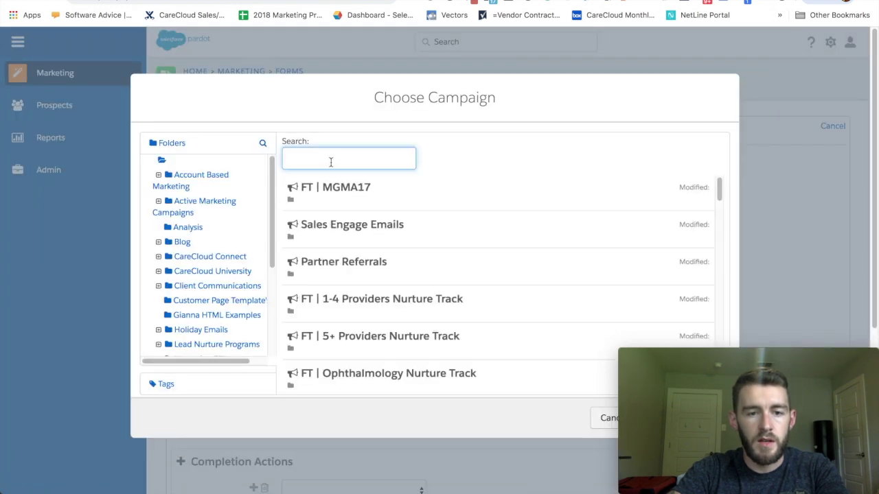
{"action": "type", "text": "test"}
{"action": "left_click", "coordinate": [334, 198]}
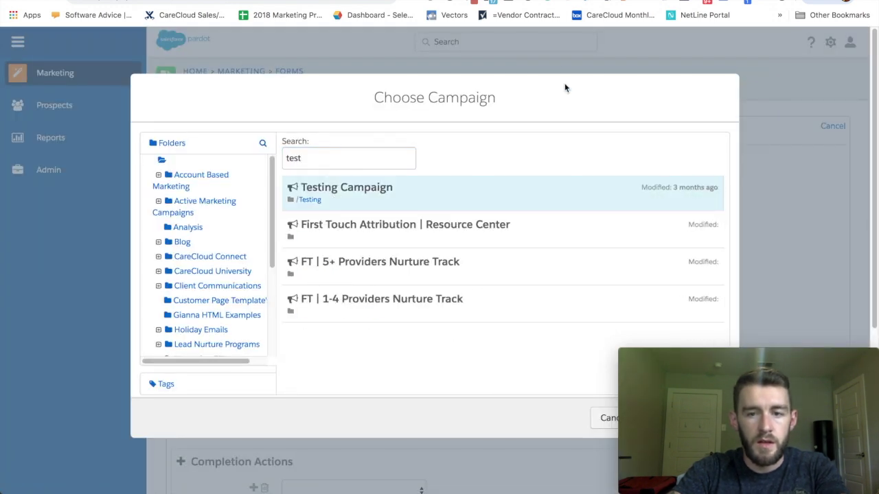
{"action": "triple_click", "coordinate": [492, 350]}
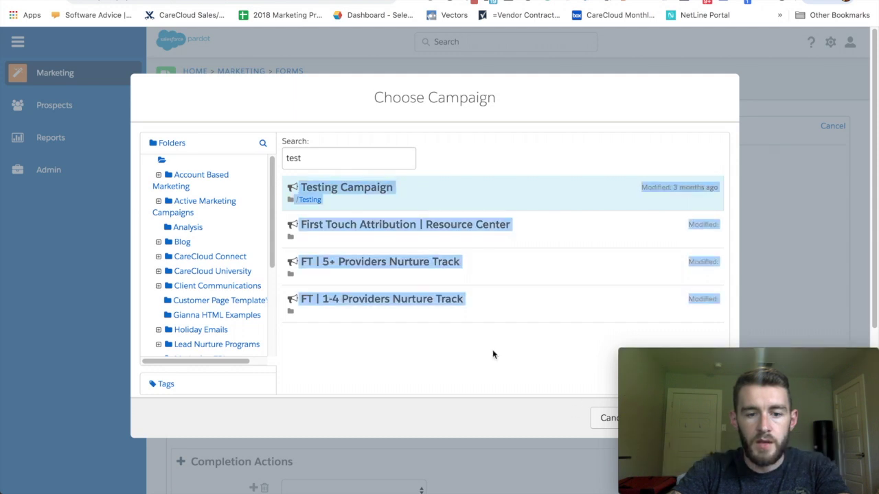
{"action": "left_click", "coordinate": [482, 207]}
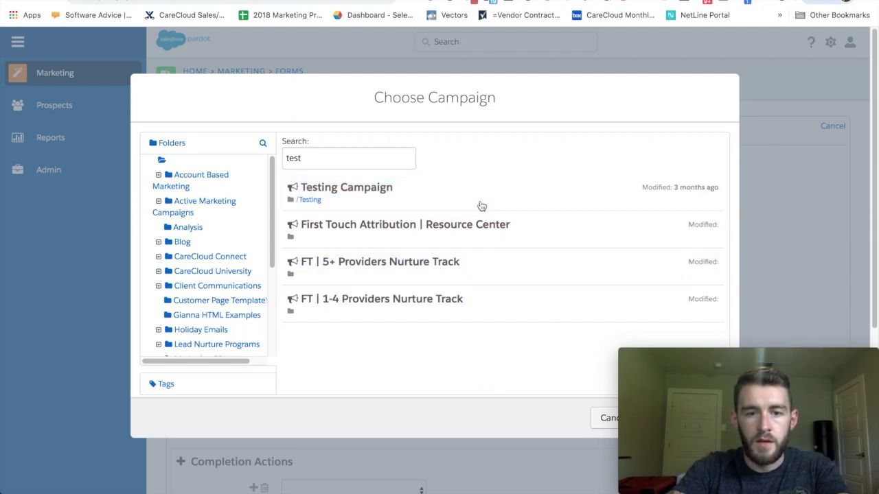
{"action": "left_click", "coordinate": [441, 202]}
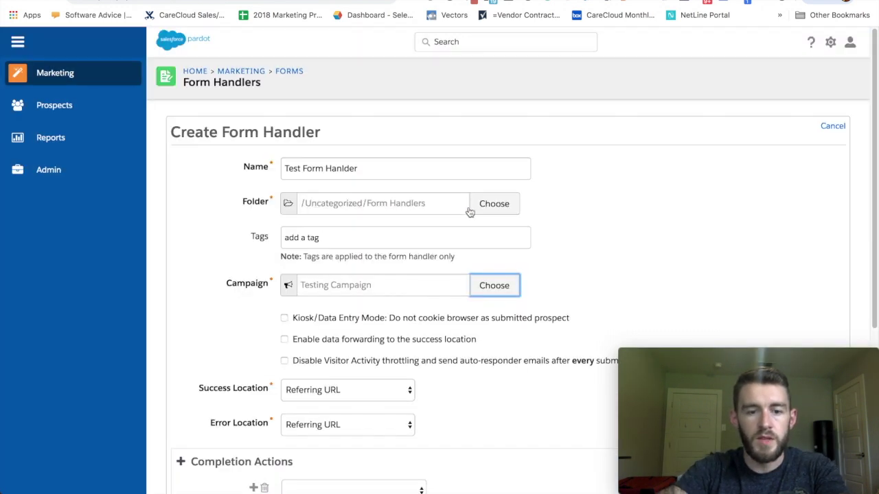
{"action": "scroll", "coordinate": [467, 209], "scroll_direction": "down", "scroll_amount": 5}
{"action": "scroll", "coordinate": [469, 211], "scroll_direction": "up", "scroll_amount": 2}
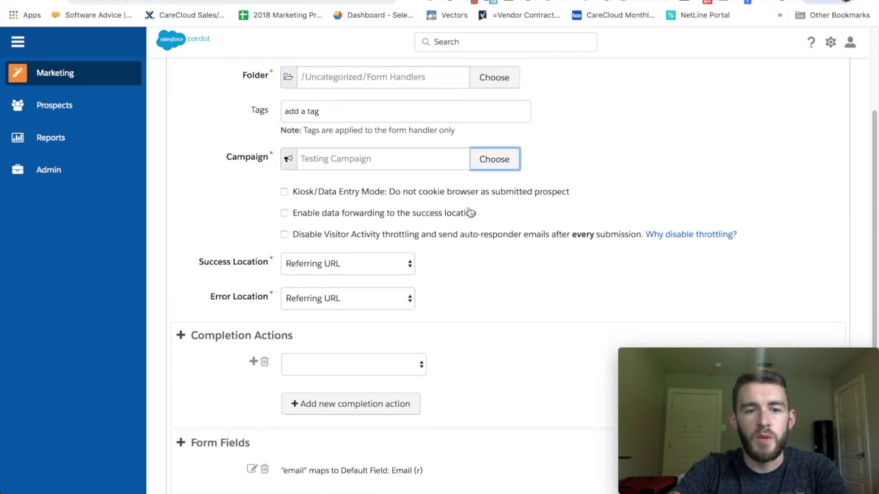
{"action": "scroll", "coordinate": [469, 212], "scroll_direction": "down", "scroll_amount": 2}
{"action": "scroll", "coordinate": [469, 211], "scroll_direction": "down", "scroll_amount": 1}
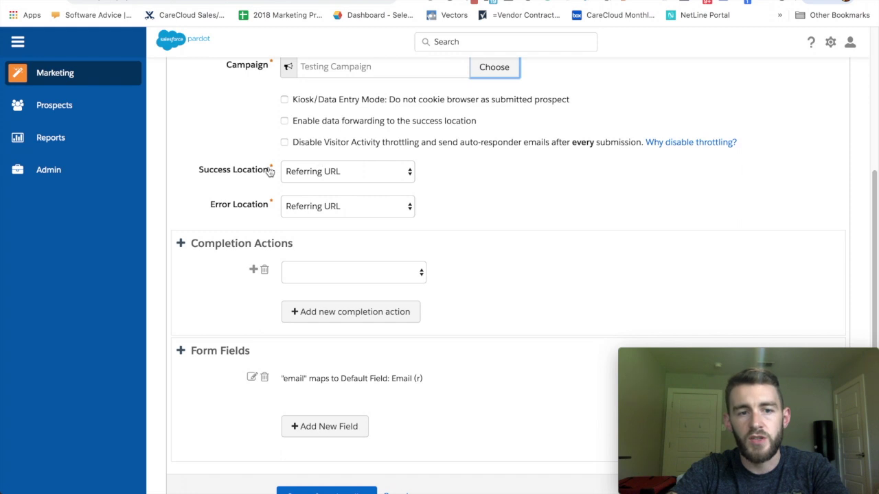
{"action": "left_click", "coordinate": [328, 173]}
{"action": "left_click", "coordinate": [316, 182]}
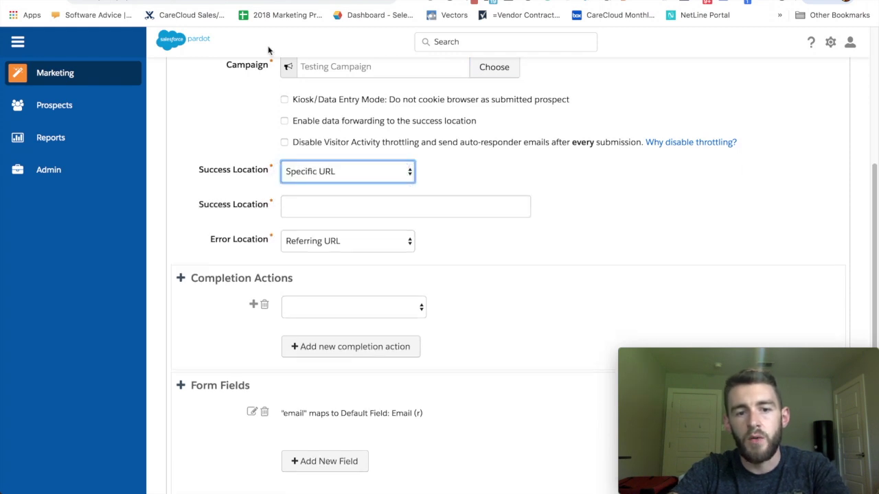
{"action": "key", "text": "ctrl+t"}
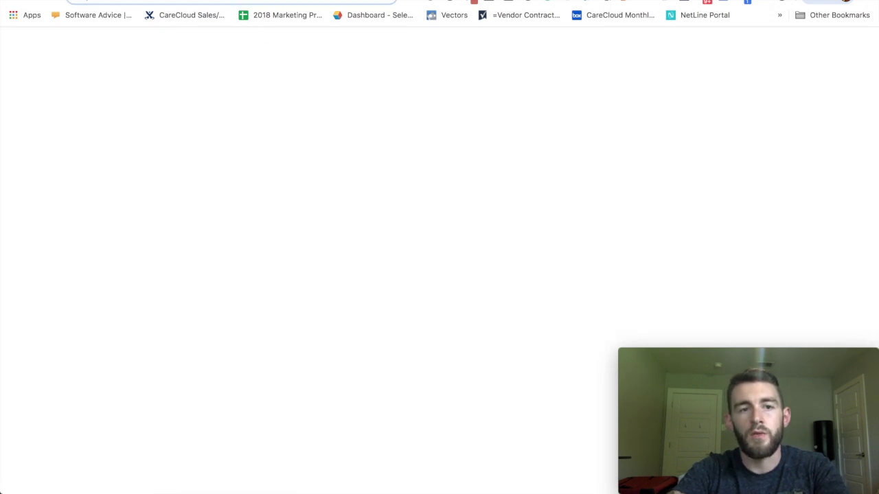
{"action": "type", "text": "carecloud.com"}
{"action": "key", "text": "Return"}
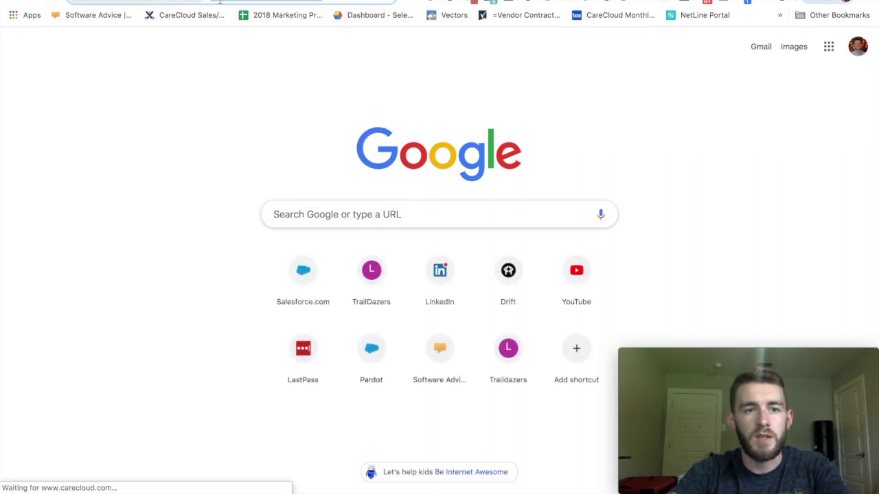
{"action": "key", "text": "ctrl+w"}
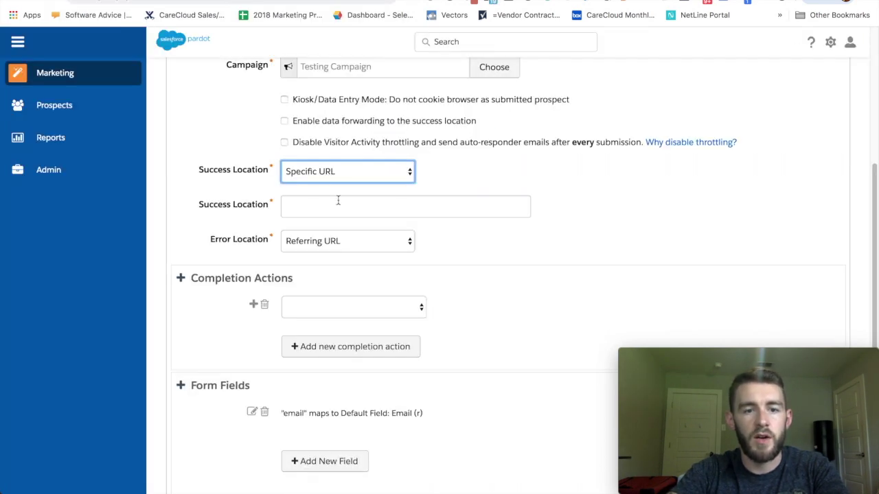
{"action": "left_click", "coordinate": [310, 203]}
{"action": "type", "text": "https://www.carecloud.com/"}
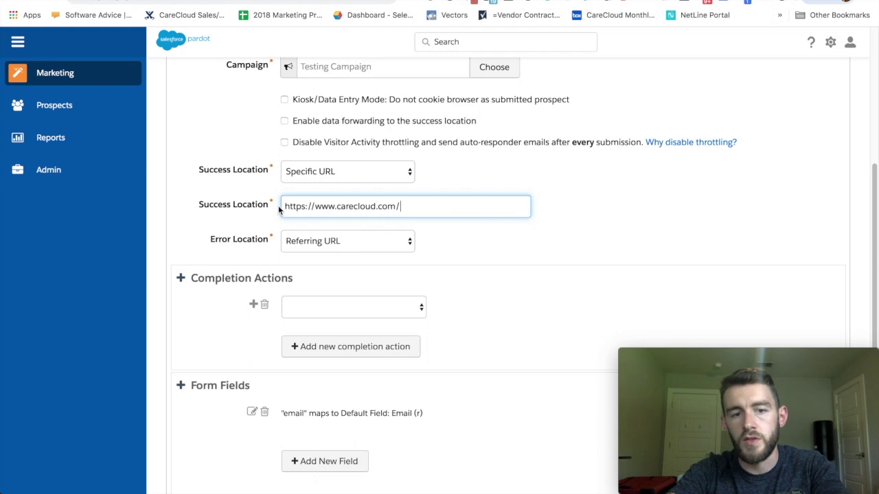
- Keep Error Location set to Referring URL
{"action": "left_click", "coordinate": [328, 244]}
{"action": "left_click", "coordinate": [484, 244]}
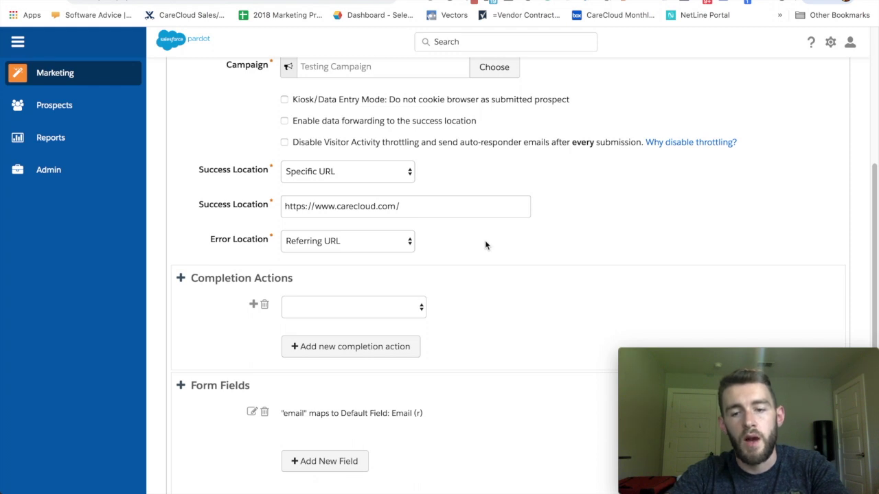
{"action": "scroll", "coordinate": [485, 245], "scroll_direction": "down", "scroll_amount": 2}
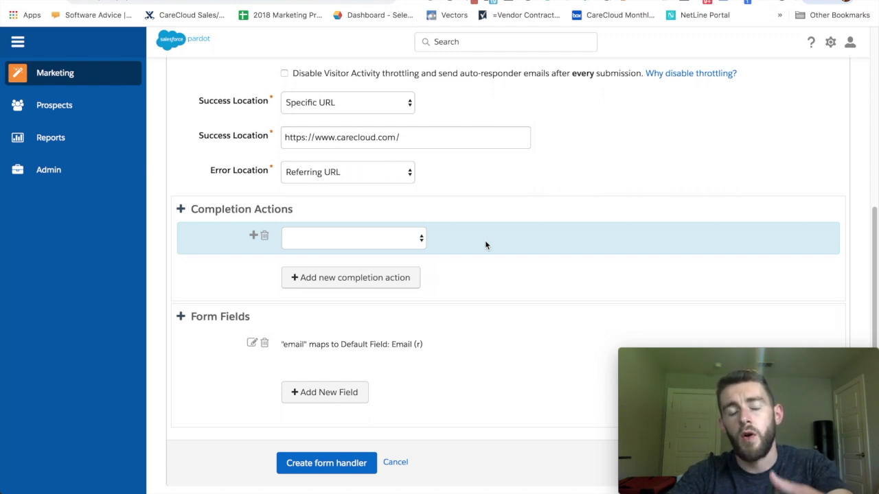
{"action": "left_click", "coordinate": [420, 240]}
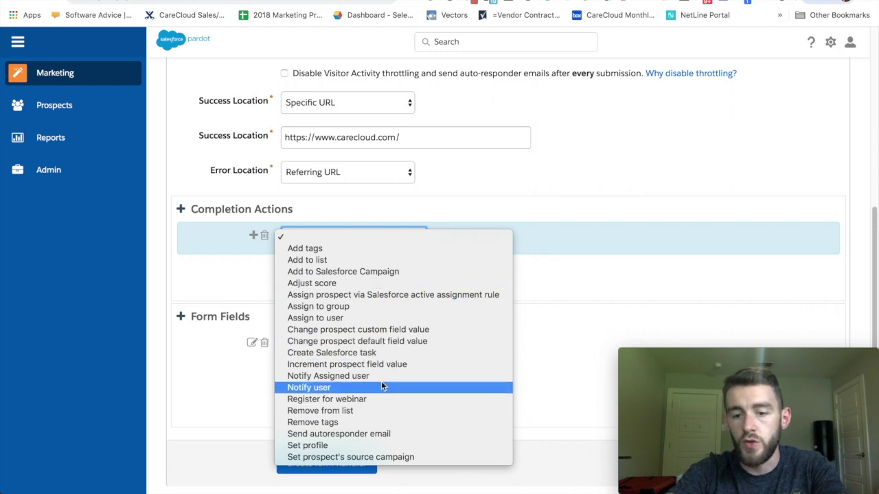
{"action": "left_click", "coordinate": [688, 184]}
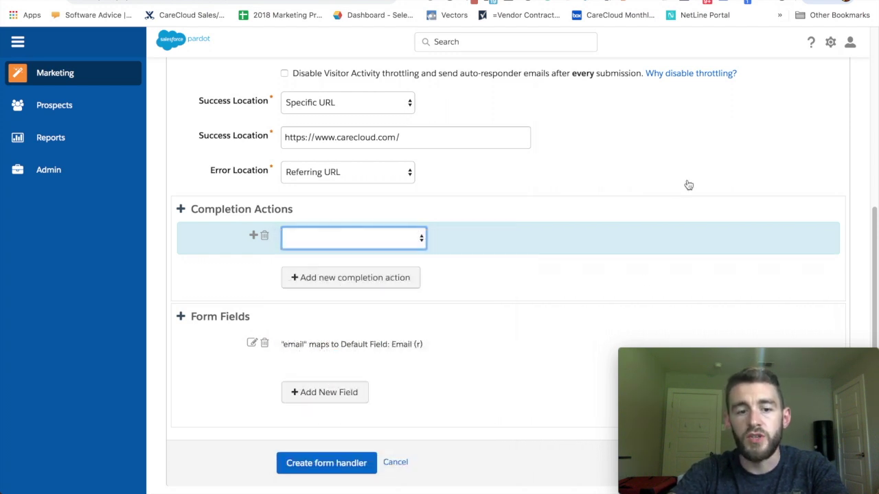
- Add a new field mapped to the Company prospect field with external name 'Company'
{"action": "left_click", "coordinate": [313, 392]}
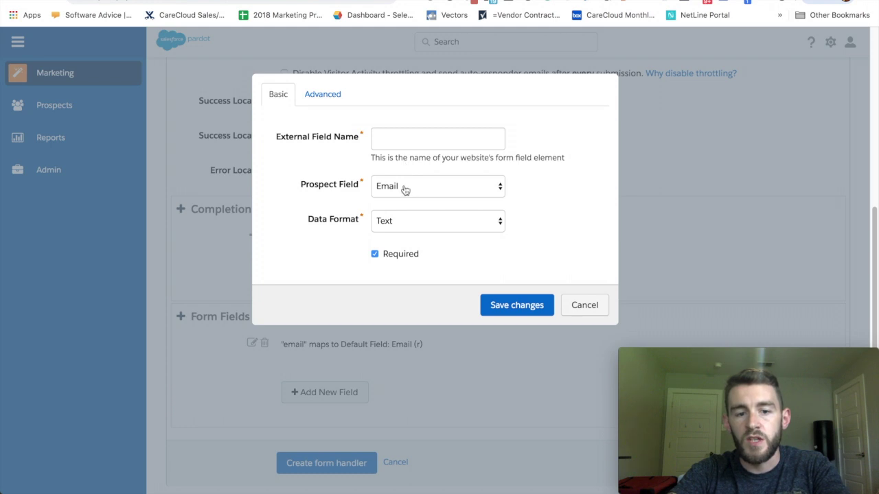
{"action": "left_click", "coordinate": [398, 186]}
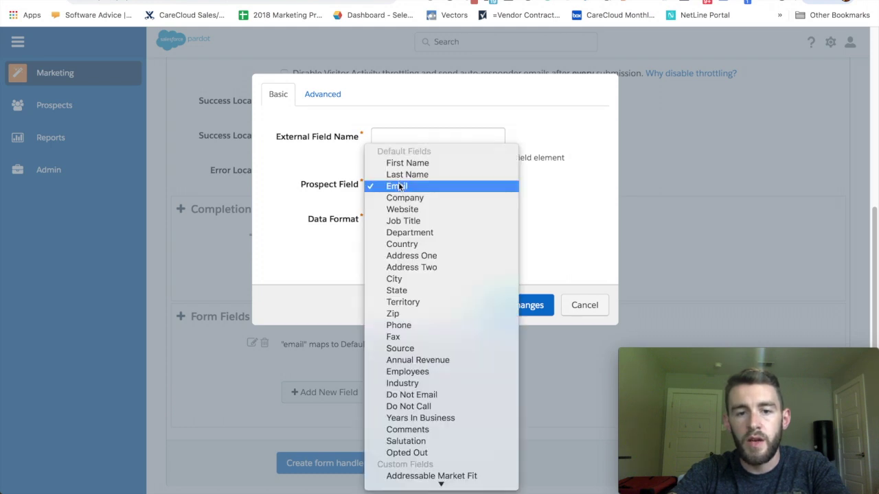
{"action": "left_click", "coordinate": [405, 197]}
{"action": "left_click", "coordinate": [388, 140]}
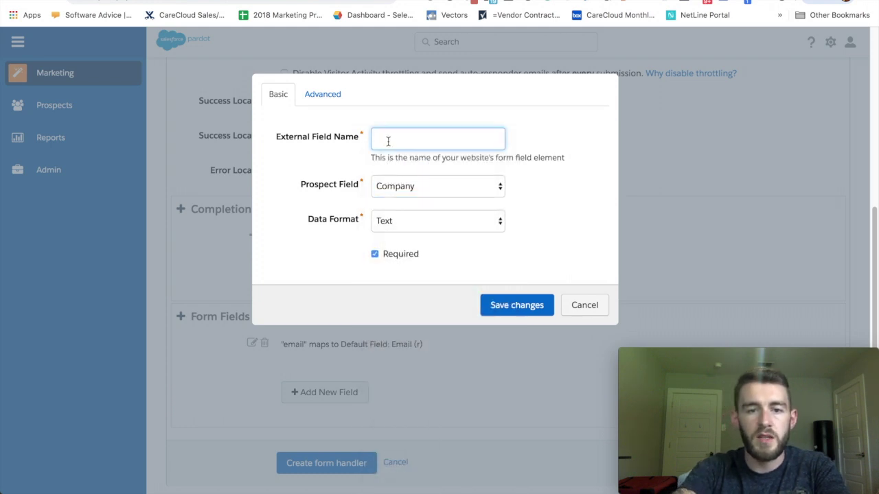
{"action": "type", "text": "Company"}
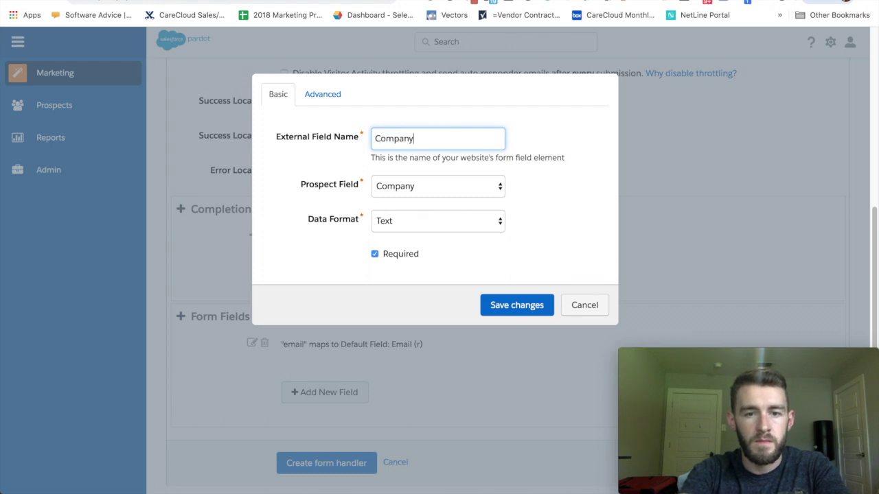
{"action": "left_click", "coordinate": [539, 233]}
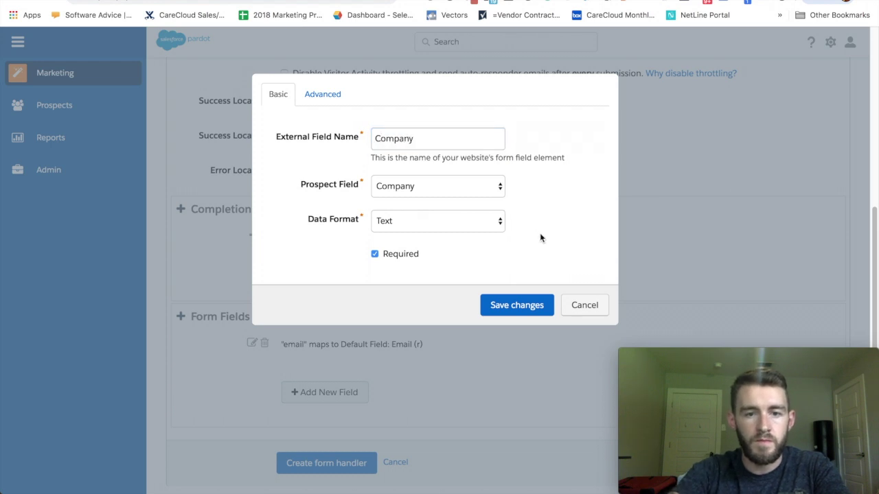
{"action": "left_click", "coordinate": [520, 304]}
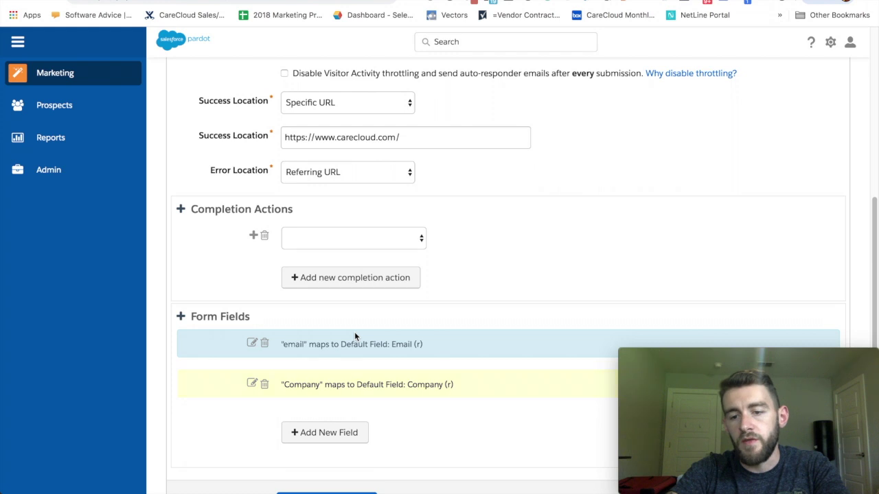
{"action": "scroll", "coordinate": [355, 335], "scroll_direction": "down", "scroll_amount": 2}
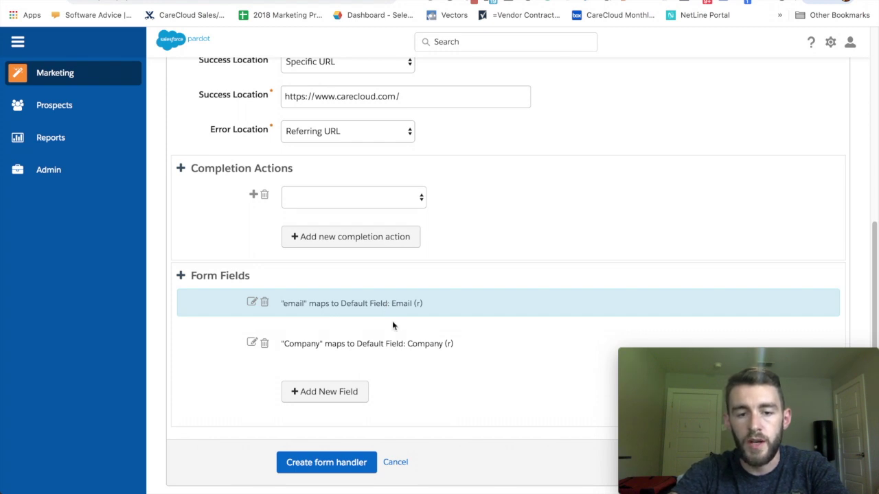
- Edit the mapping so the external field name is lowercase 'company' and save it
{"action": "double_click", "coordinate": [395, 344]}
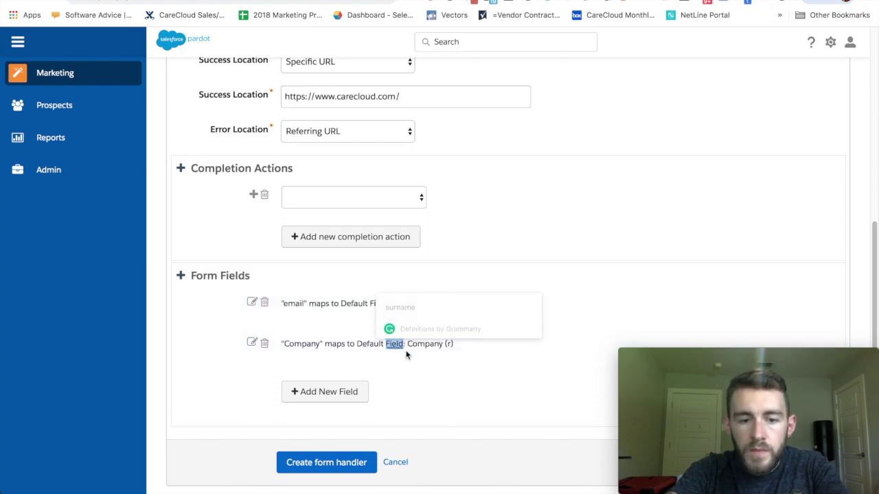
{"action": "left_click", "coordinate": [252, 343]}
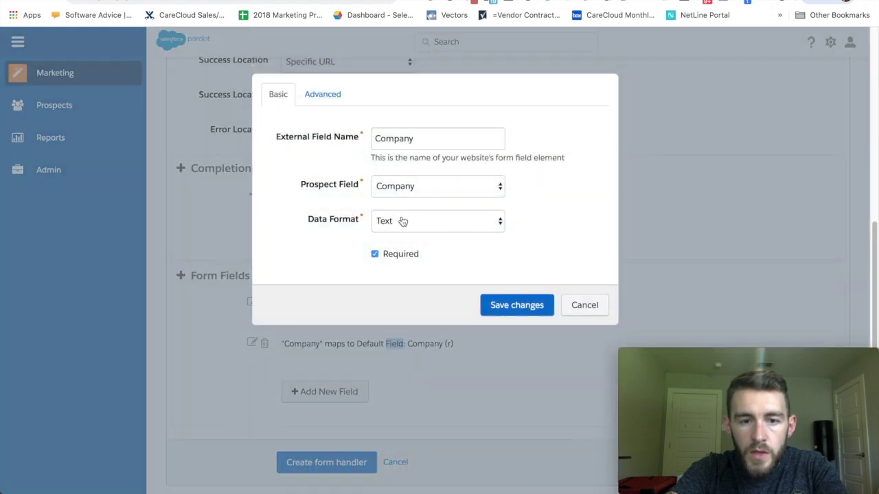
{"action": "left_click", "coordinate": [377, 138]}
{"action": "key", "text": "BackSpace"}
{"action": "type", "text": "c"}
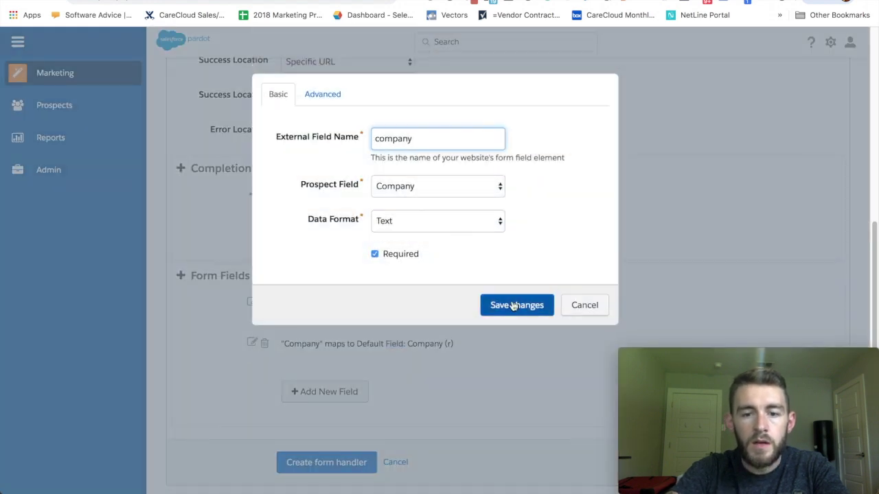
{"action": "left_click", "coordinate": [515, 305]}
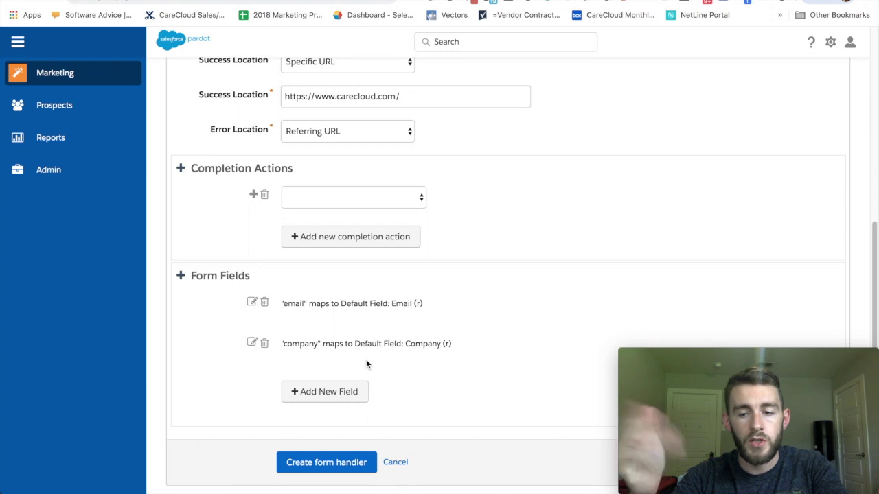
{"action": "key", "text": "super+space"}
- Open formhandler.html from the Desktop in Sublime Text, full screen
{"action": "type", "text": "finder"}
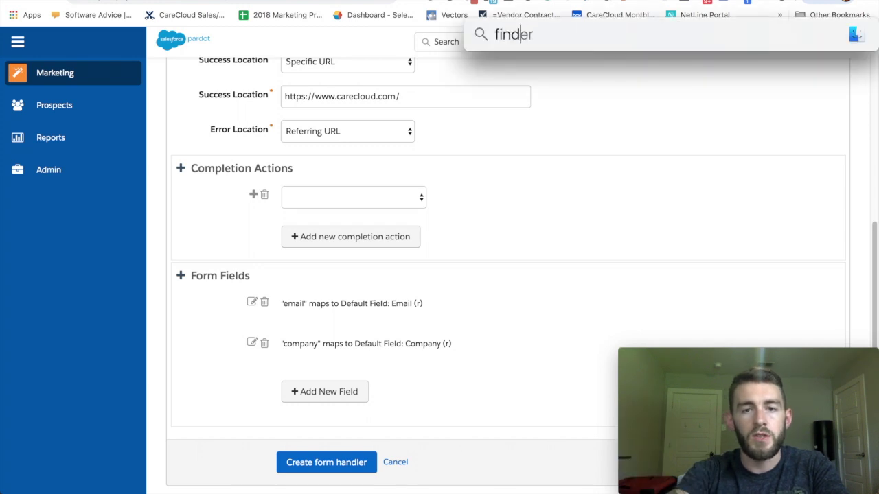
{"action": "key", "text": "Return"}
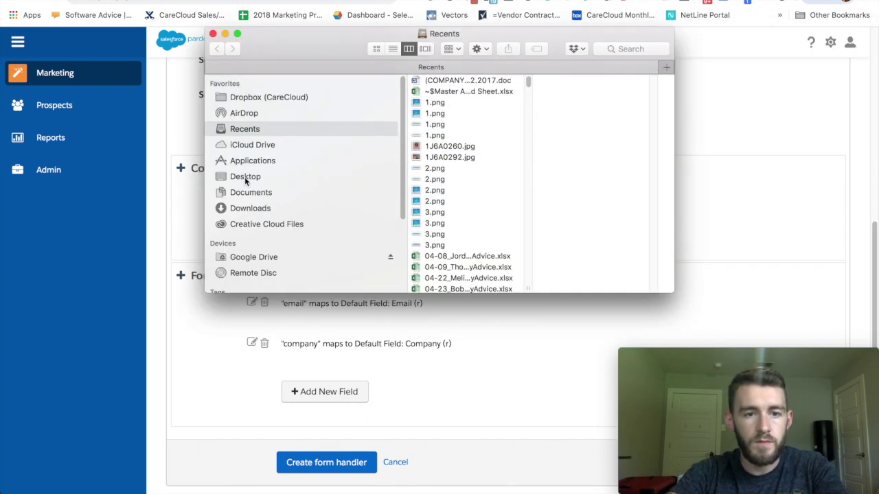
{"action": "left_click", "coordinate": [244, 176]}
{"action": "left_click", "coordinate": [450, 95]}
{"action": "right_click", "coordinate": [451, 96]}
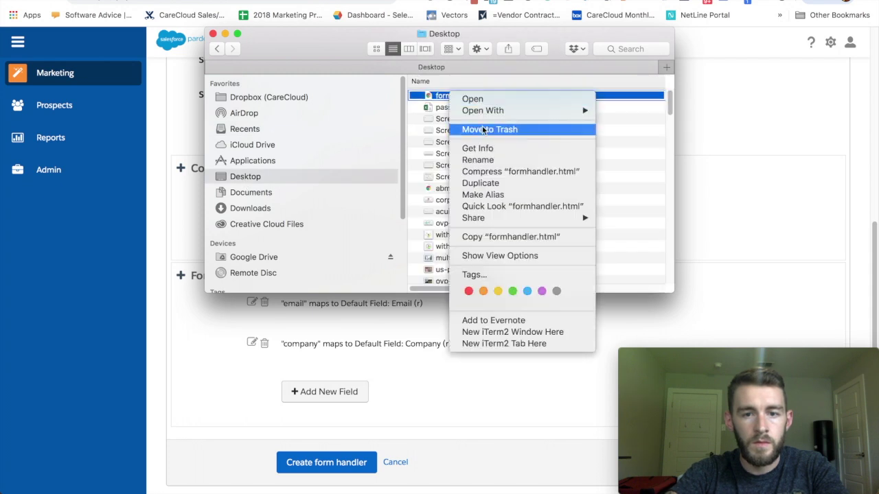
{"action": "mouse_move", "coordinate": [482, 109]}
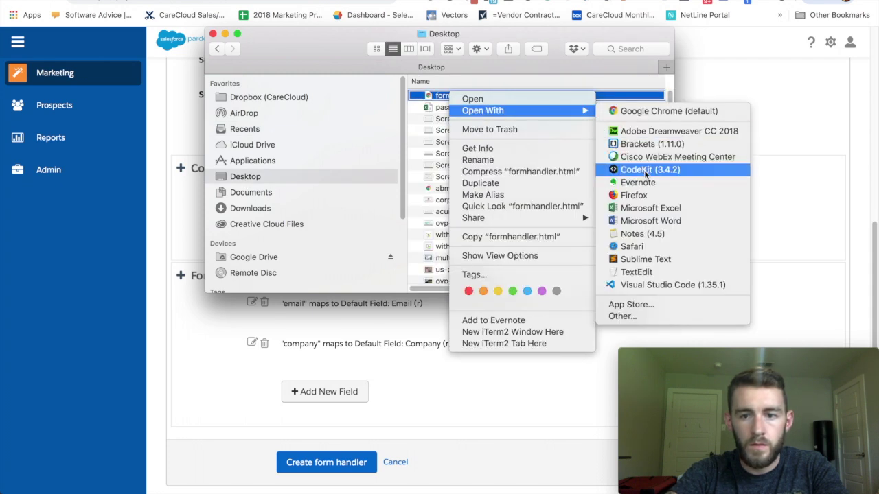
{"action": "left_click", "coordinate": [637, 259]}
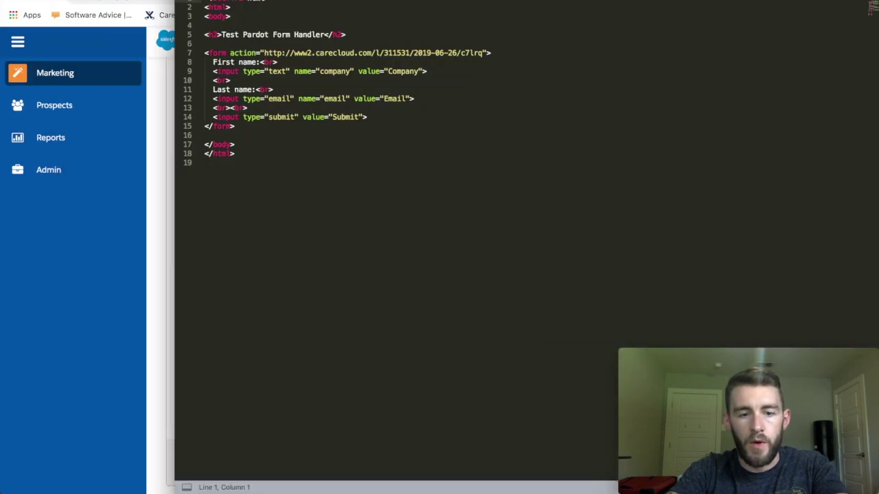
{"action": "key", "text": "alt+super+f"}
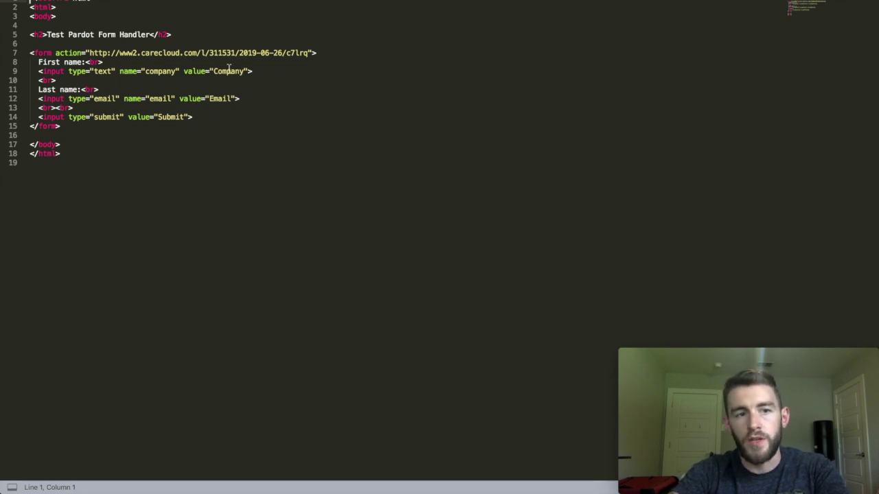
- Check the name attributes of the company and email inputs in the HTML
{"action": "left_click", "coordinate": [132, 70]}
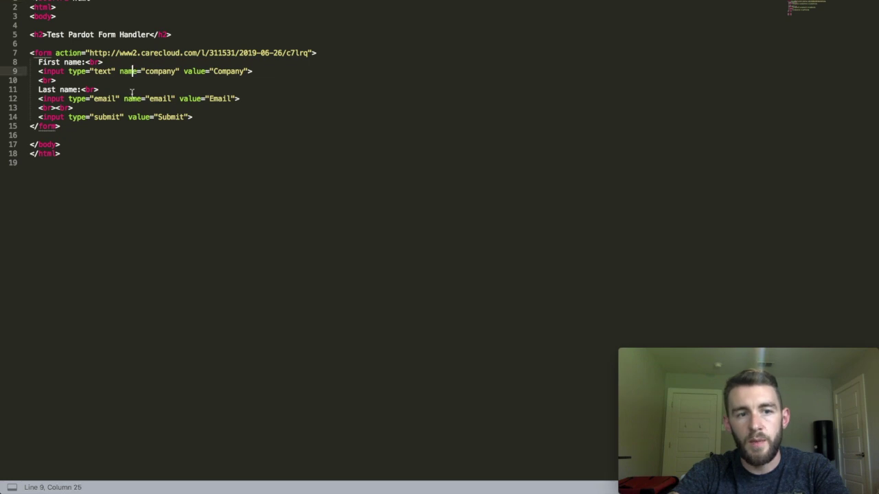
{"action": "left_click", "coordinate": [131, 99]}
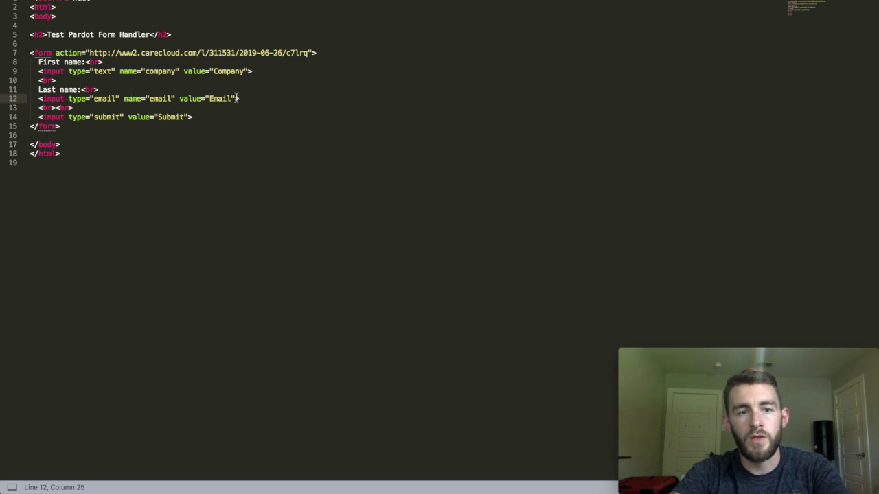
{"action": "left_click", "coordinate": [157, 71]}
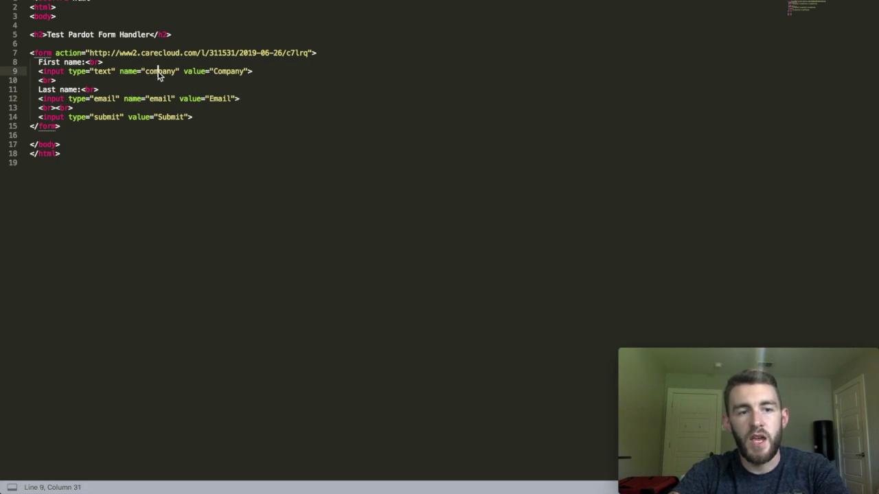
{"action": "left_click", "coordinate": [157, 98]}
{"action": "left_click", "coordinate": [157, 71]}
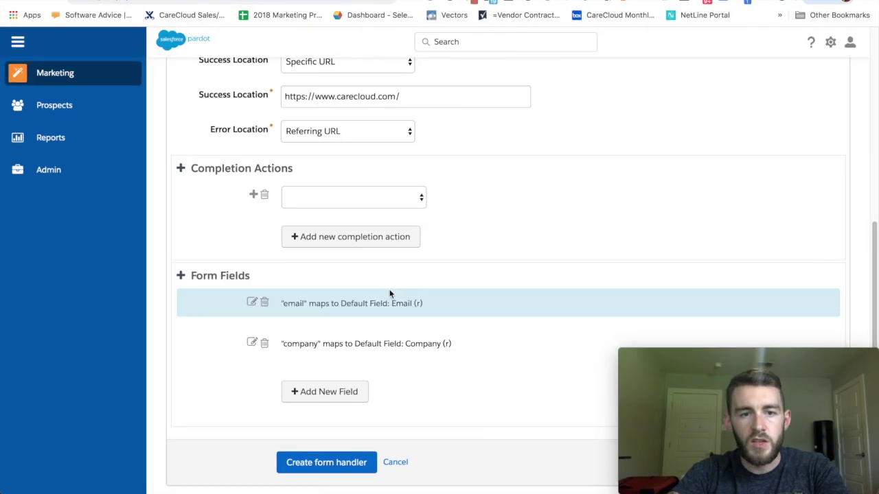
- Create the handler as 'Test Form Hanlder 2' after the name clash and select its endpoint URL
{"action": "left_click", "coordinate": [313, 463]}
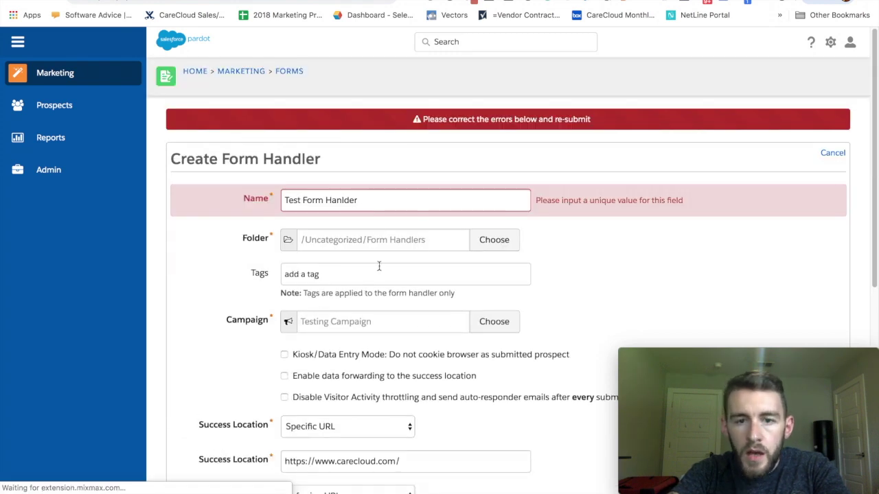
{"action": "left_click", "coordinate": [381, 200]}
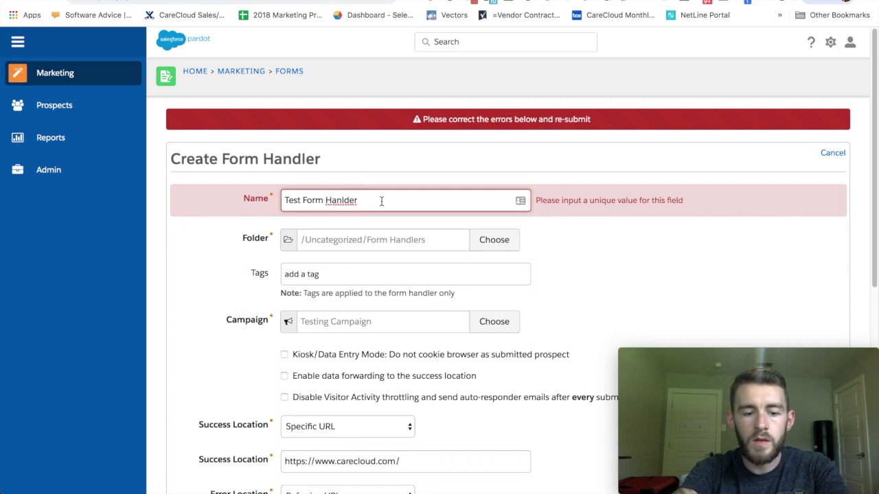
{"action": "type", "text": "2"}
{"action": "scroll", "coordinate": [381, 200], "scroll_direction": "down", "scroll_amount": 5}
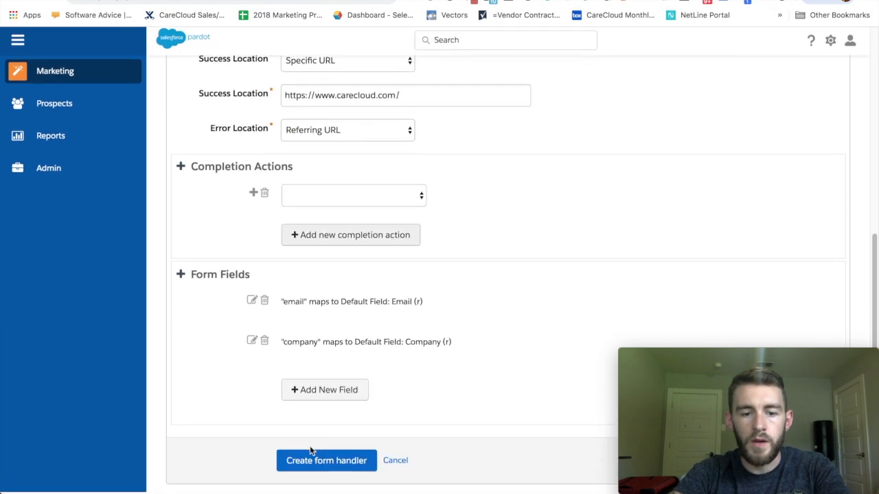
{"action": "left_click", "coordinate": [300, 455]}
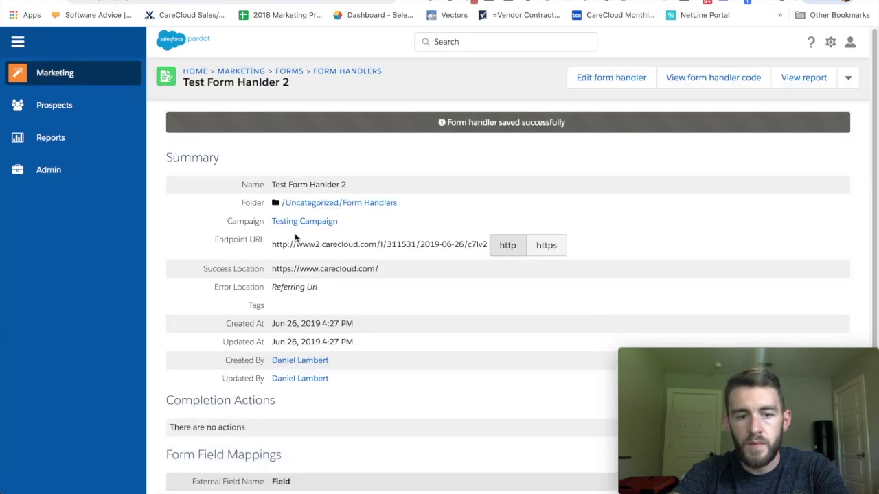
{"action": "scroll", "coordinate": [352, 232], "scroll_direction": "down", "scroll_amount": 2}
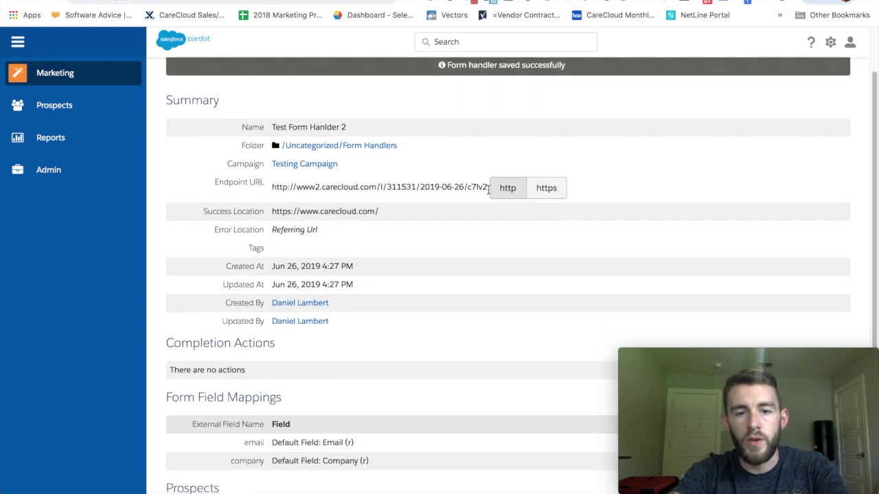
{"action": "left_click_drag", "start_coordinate": [486, 187], "coordinate": [272, 193]}
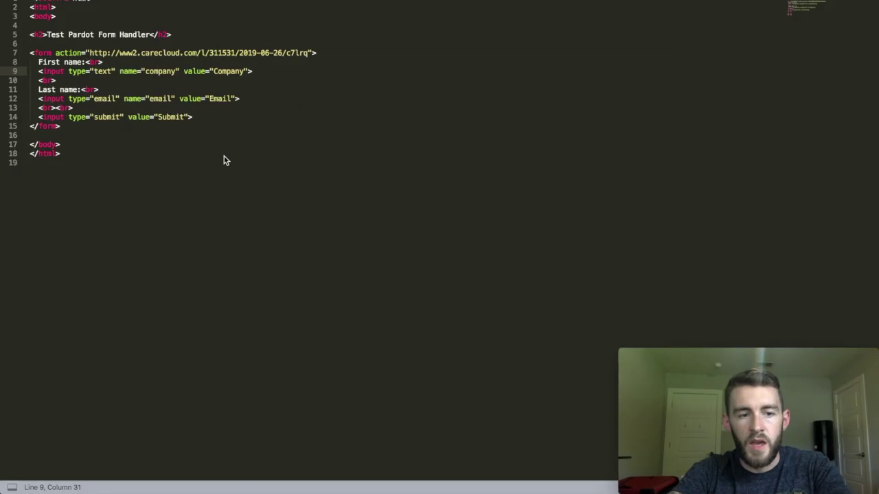
- Replace the form action URL on line 7 with the new endpoint and save formhandler.html
{"action": "key", "text": "super+Right"}
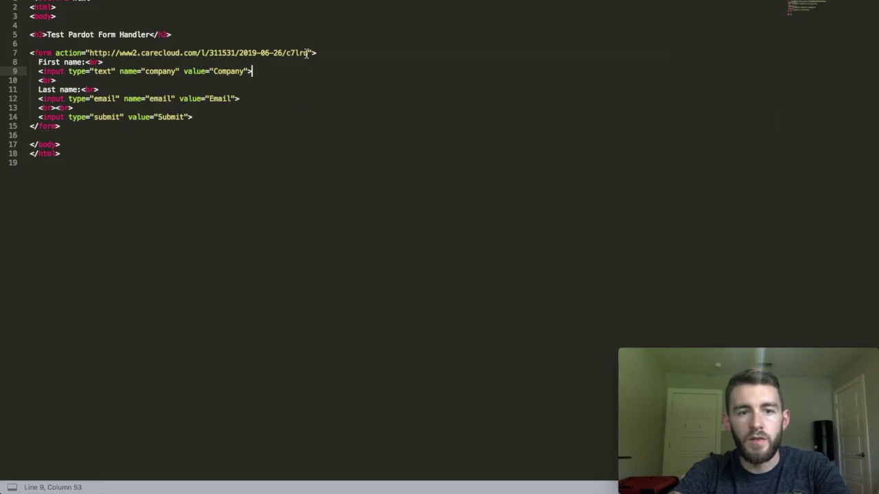
{"action": "left_click_drag", "start_coordinate": [308, 53], "coordinate": [86, 54]}
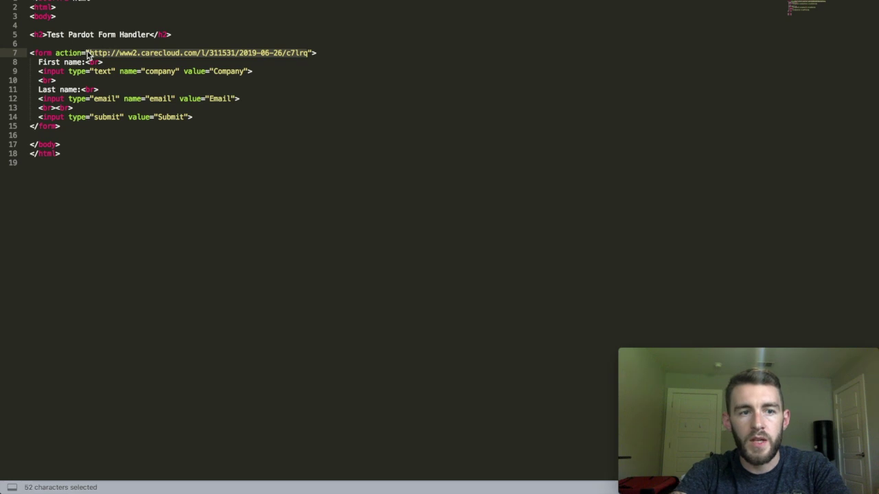
{"action": "left_click", "coordinate": [304, 65]}
{"action": "left_click_drag", "start_coordinate": [308, 49], "coordinate": [97, 52]}
{"action": "key", "text": "BackSpace"}
{"action": "key", "text": "BackSpace"}
{"action": "key", "text": "BackSpace"}
{"action": "key", "text": "BackSpace"}
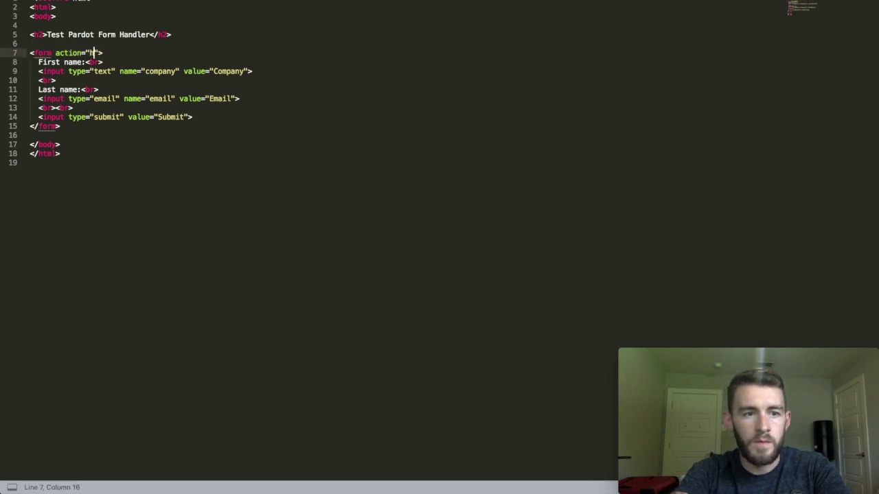
{"action": "key", "text": "super+v"}
{"action": "left_click", "coordinate": [325, 53]}
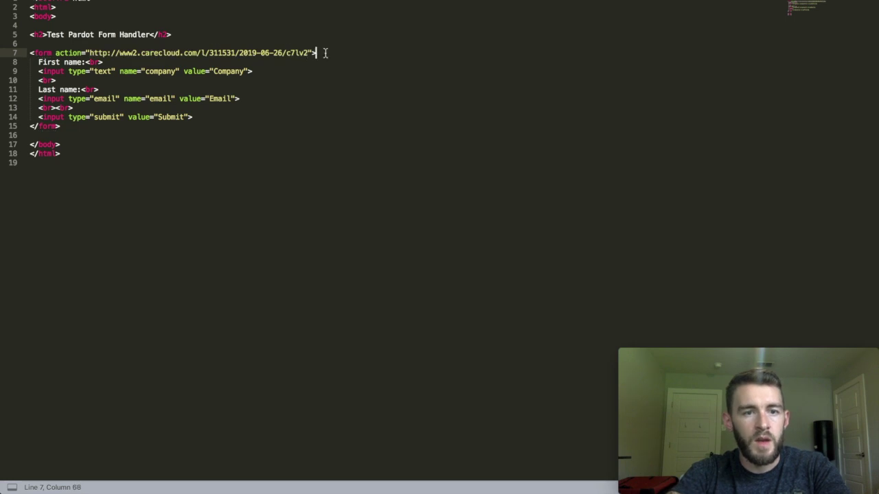
{"action": "key", "text": "super+s"}
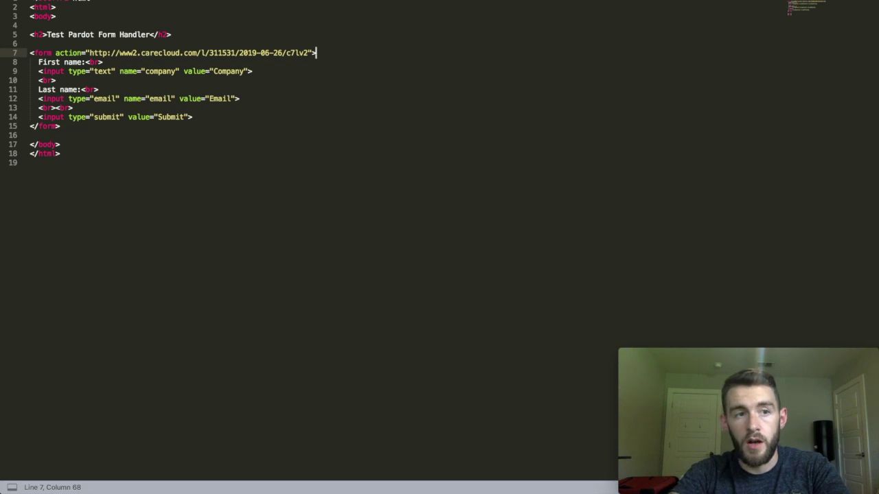
- Launch Finder through Spotlight search
{"action": "key", "text": "super+Tab"}
{"action": "key", "text": "super+space"}
{"action": "type", "text": "finder"}
{"action": "key", "text": "Return"}
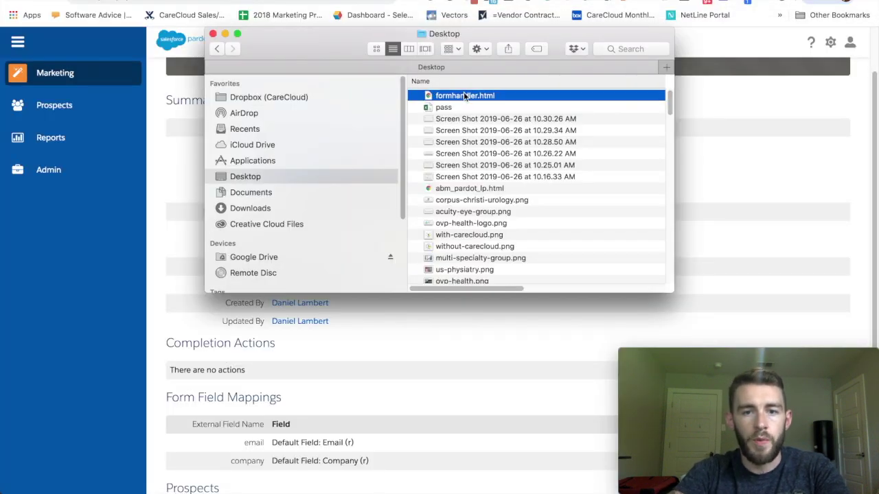
- Open formhandler.html in Chrome and enter 'Test Company' and an e-mail address
{"action": "double_click", "coordinate": [465, 95]}
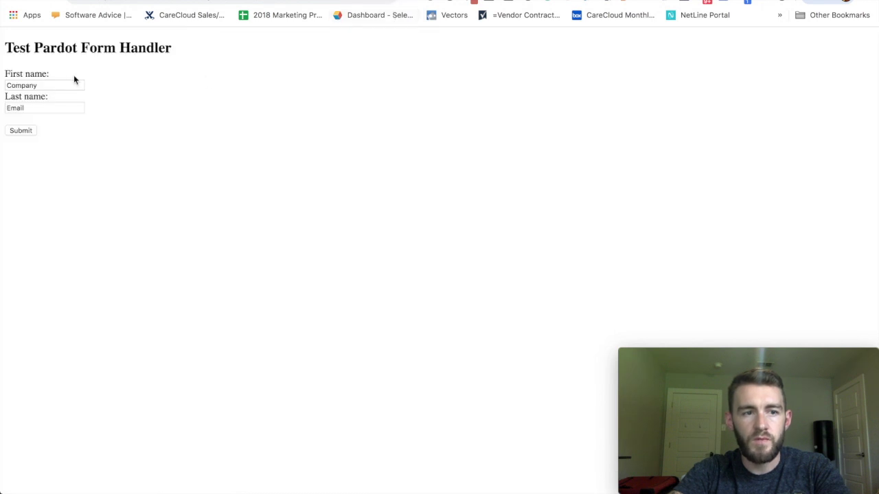
{"action": "double_click", "coordinate": [52, 84]}
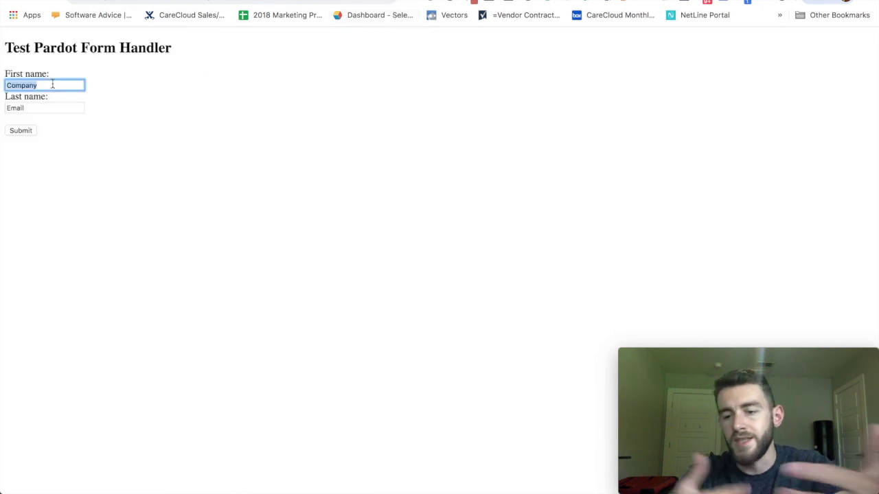
{"action": "key", "text": "BackSpace"}
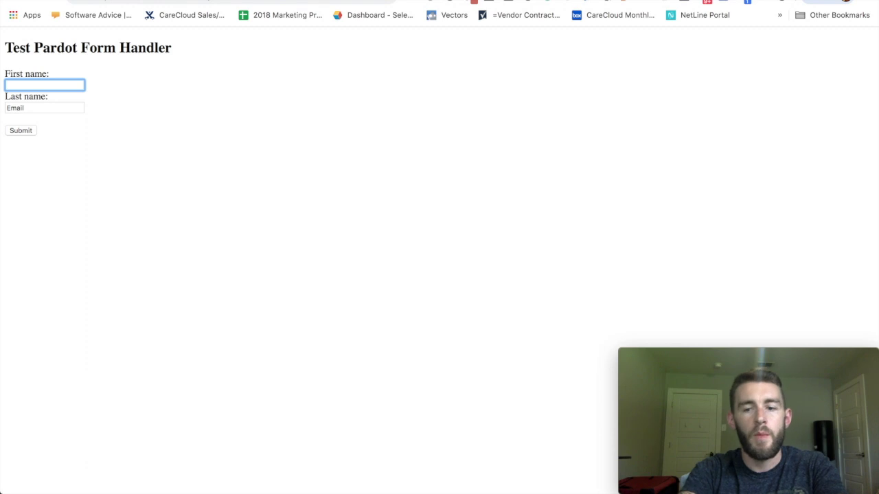
{"action": "type", "text": "Test Comp"}
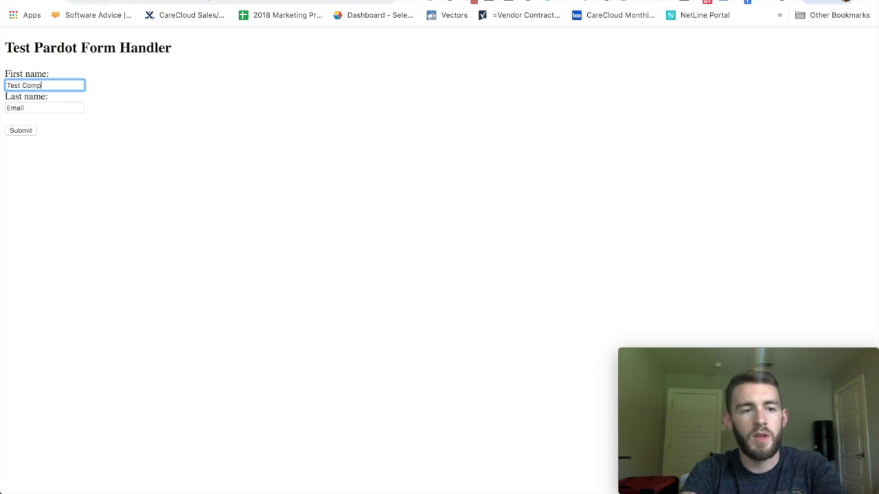
{"action": "type", "text": "any"}
{"action": "left_click", "coordinate": [35, 109]}
{"action": "key", "text": "BackSpace"}
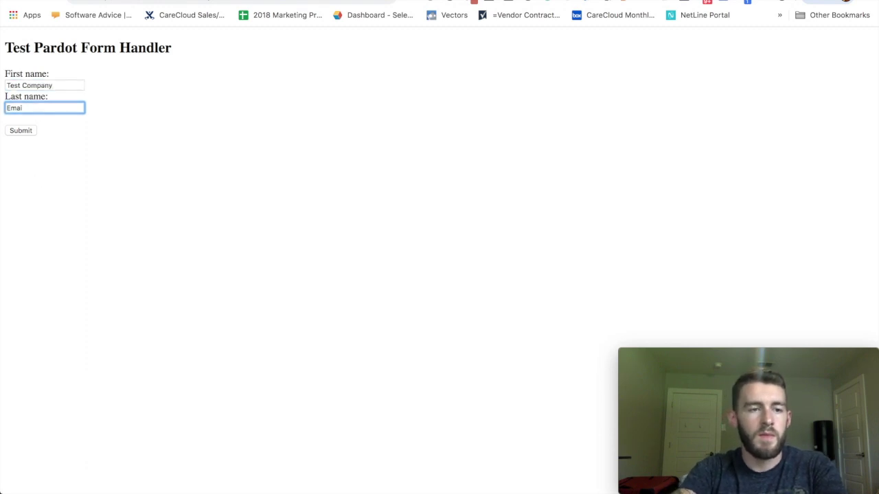
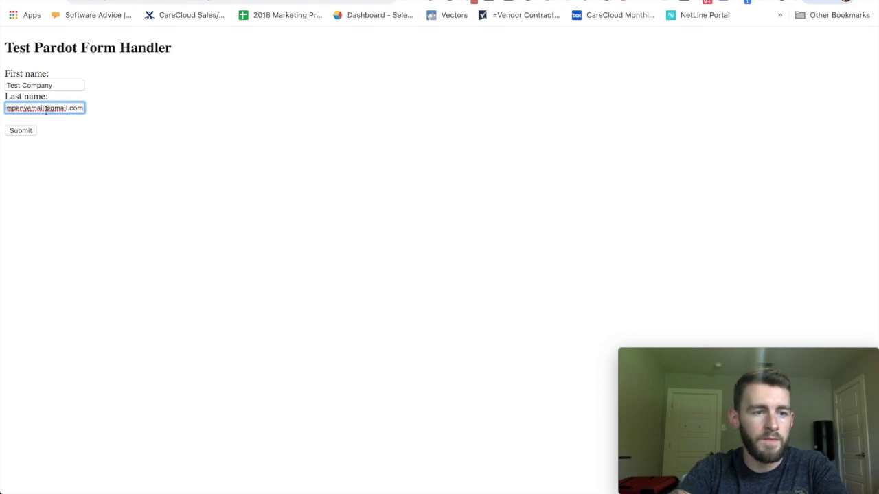
- Replace the e-mail with a different test address and submit the form
{"action": "triple_click", "coordinate": [48, 107]}
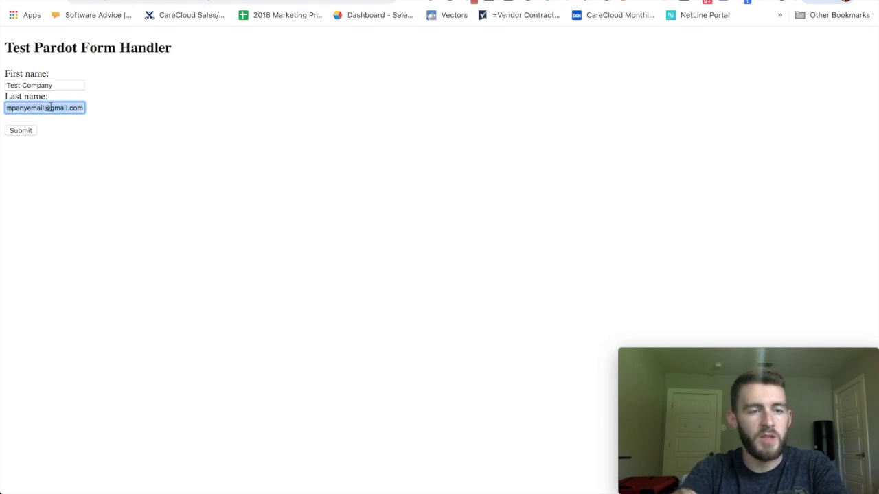
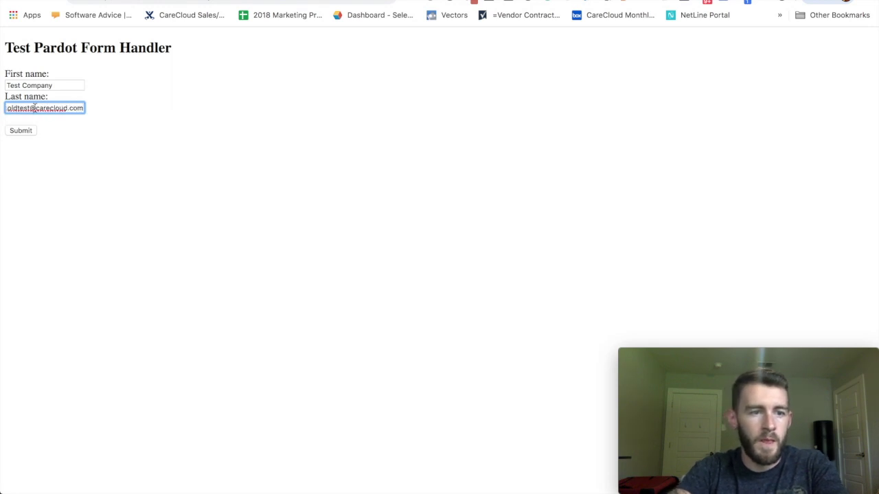
{"action": "key", "text": "super+a"}
{"action": "key", "text": "super+c"}
{"action": "left_click", "coordinate": [157, 135]}
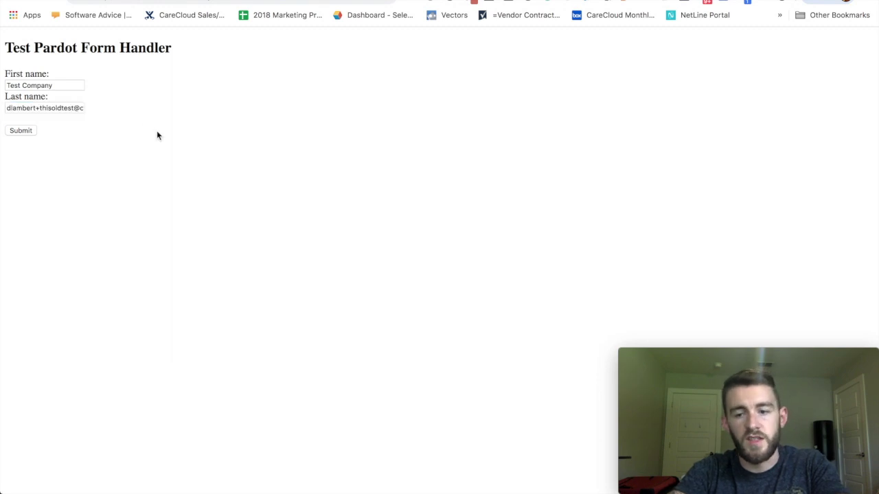
{"action": "left_click", "coordinate": [20, 131]}
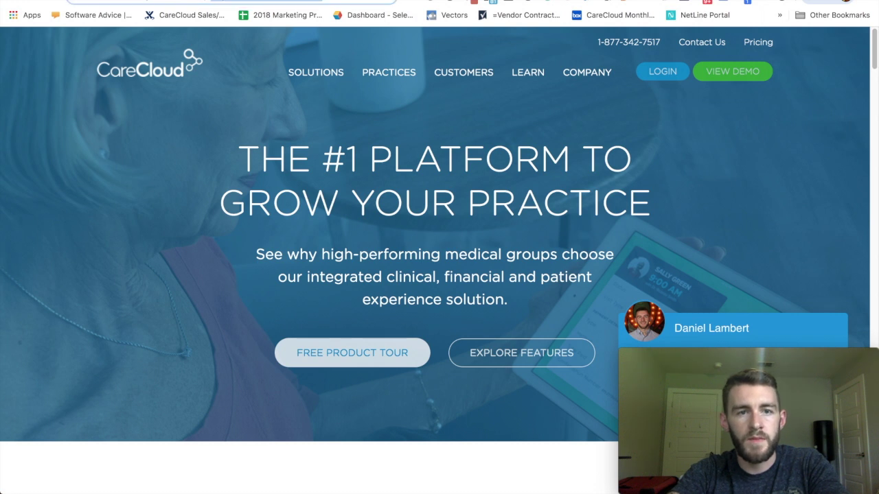
- Search Pardot for the test e-mail, open the prospect, then its Test Form Hanlder 2 activity
{"action": "key", "text": "ctrl+Tab"}
{"action": "left_click", "coordinate": [476, 41]}
{"action": "key", "text": "super+v"}
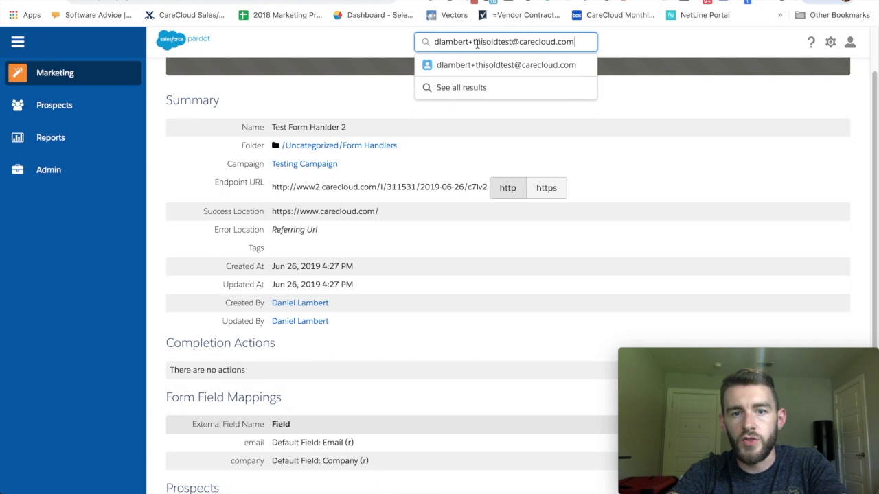
{"action": "left_click", "coordinate": [457, 66]}
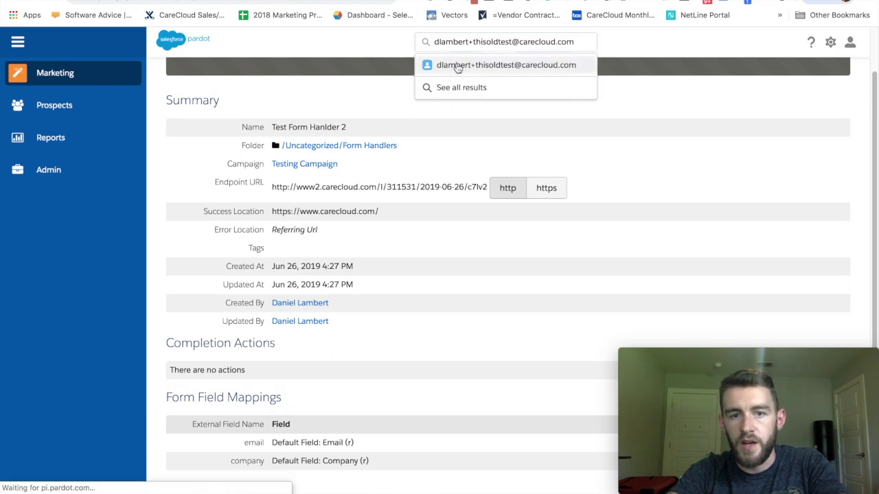
{"action": "scroll", "coordinate": [509, 217], "scroll_direction": "down", "scroll_amount": 2}
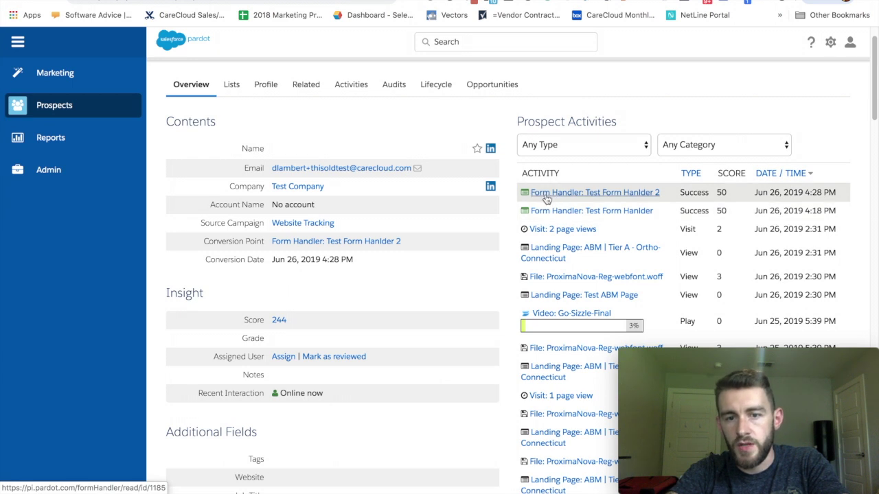
{"action": "left_click", "coordinate": [609, 193]}
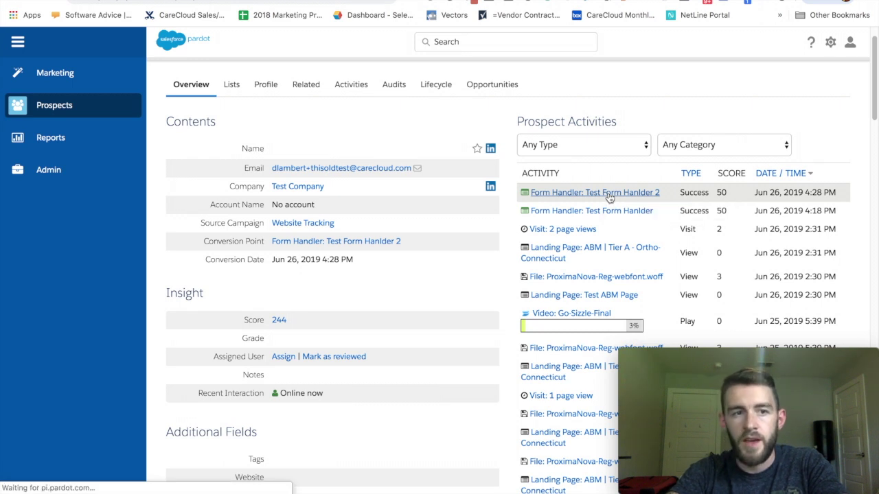
{"action": "scroll", "coordinate": [471, 208], "scroll_direction": "down", "scroll_amount": 5}
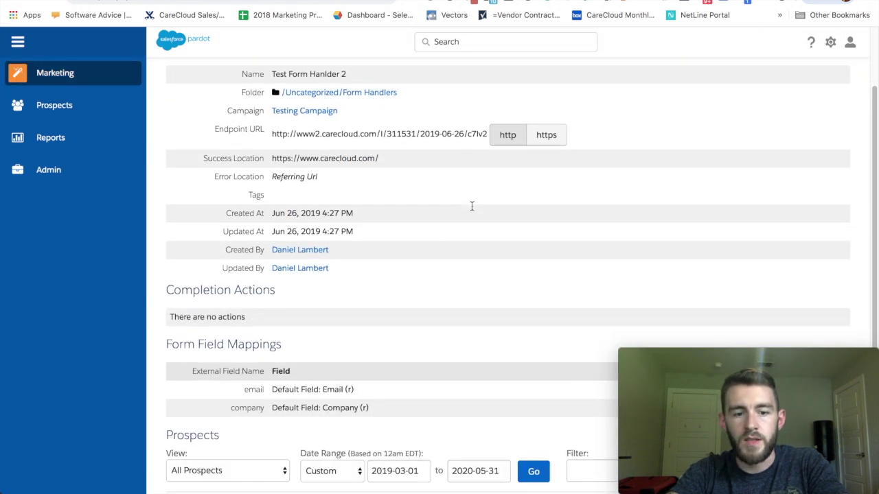